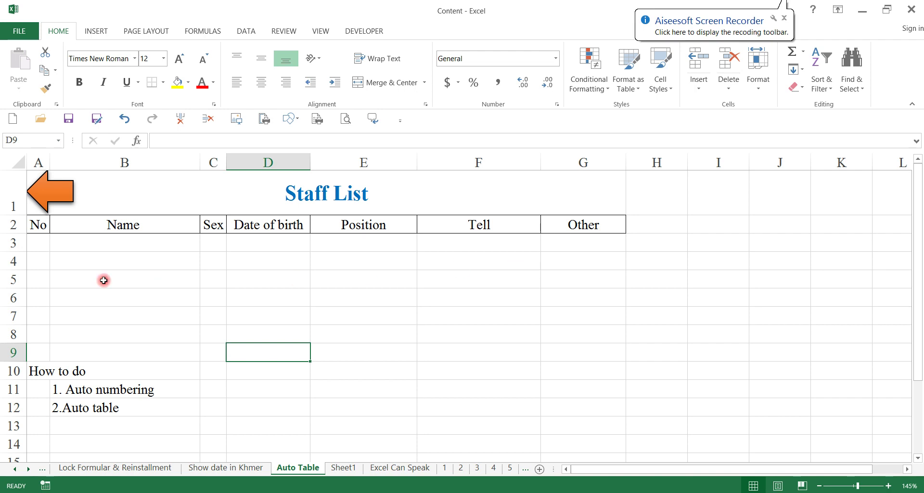
Step: On the Staff List, enter two sample names in B3:B4 to trigger auto-numbering and borders
{"action": "left_click", "coordinate": [136, 245]}
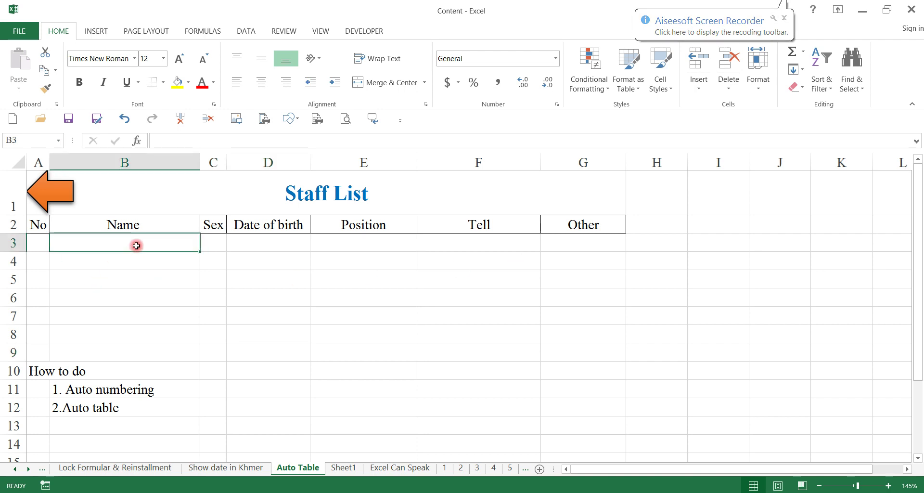
{"action": "type", "text": "heng"}
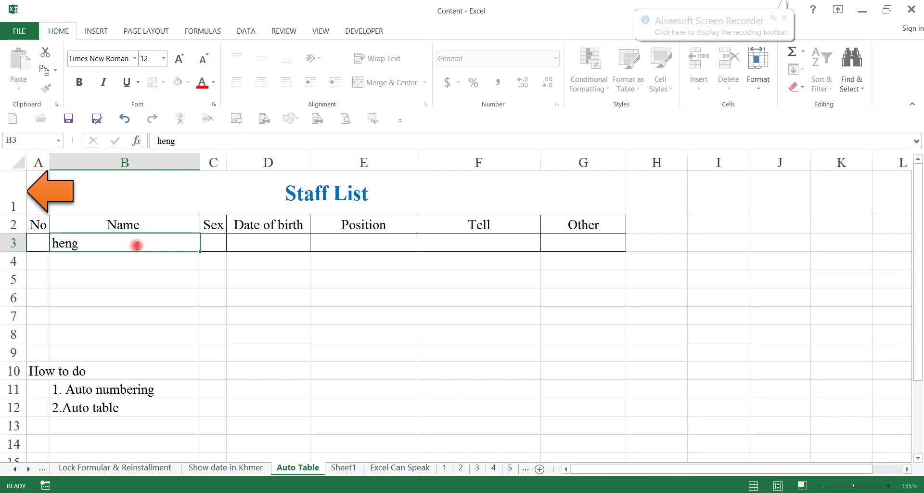
{"action": "key", "text": "Return"}
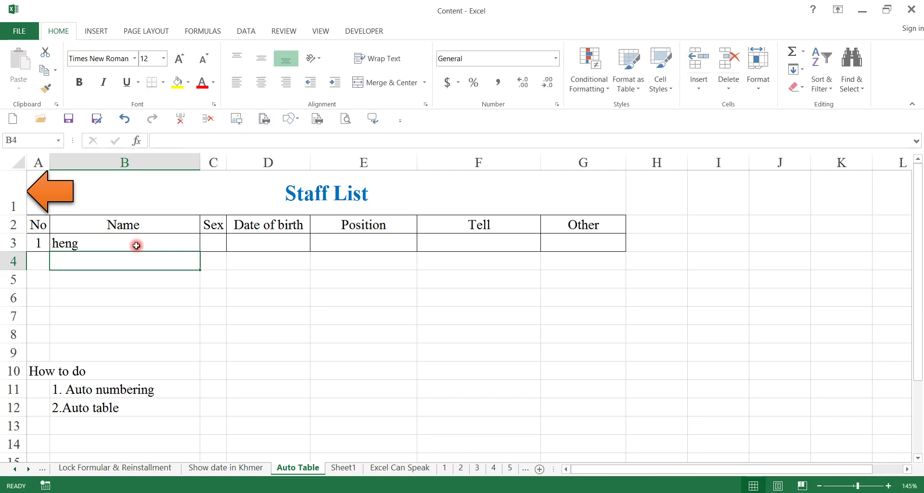
{"action": "type", "text": "rea"}
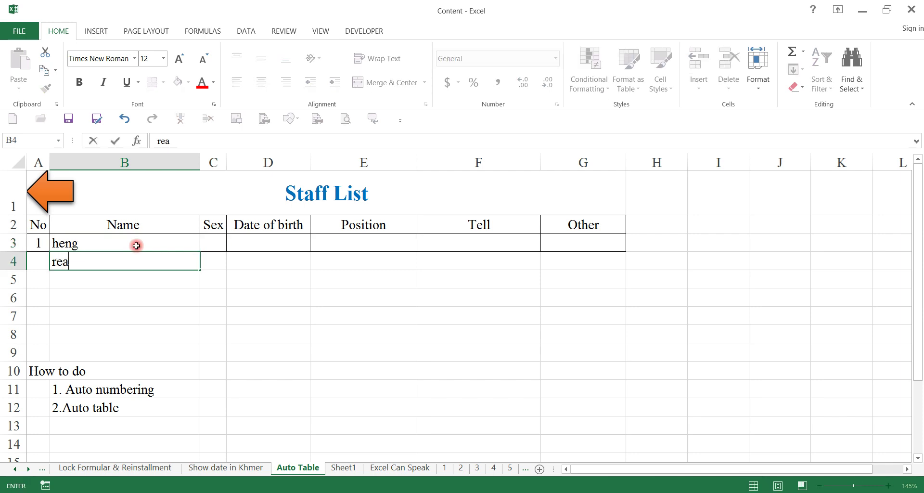
{"action": "type", "text": "ksa"}
{"action": "key", "text": "Return"}
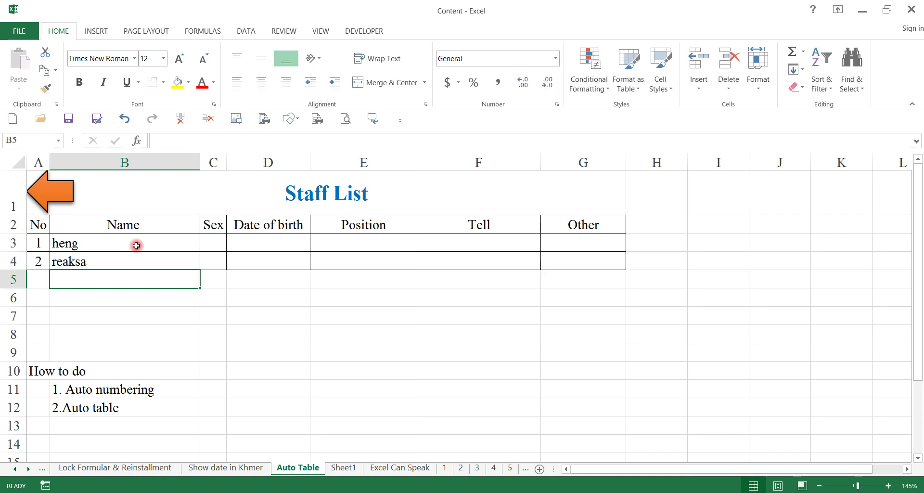
Step: Clear the two sample names and reselect the Name column up to its heading
{"action": "left_click_drag", "start_coordinate": [108, 243], "coordinate": [109, 257]}
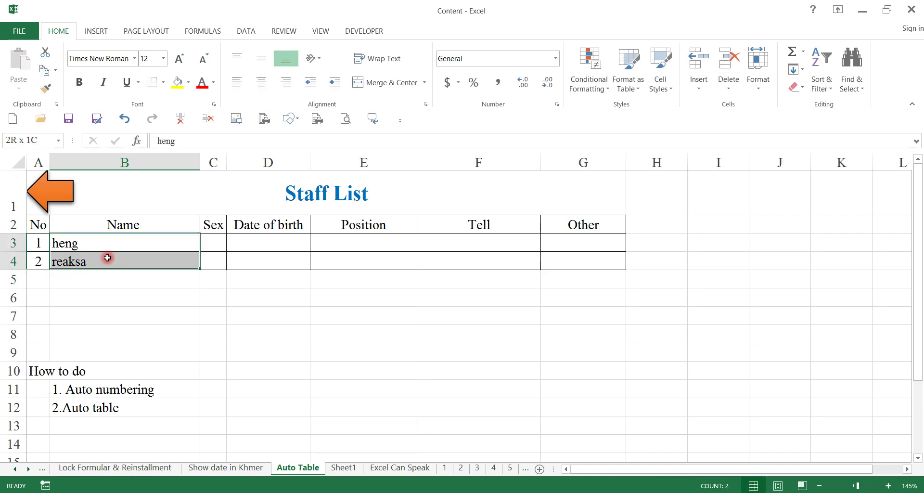
{"action": "key", "text": "Delete"}
{"action": "left_click", "coordinate": [114, 274]}
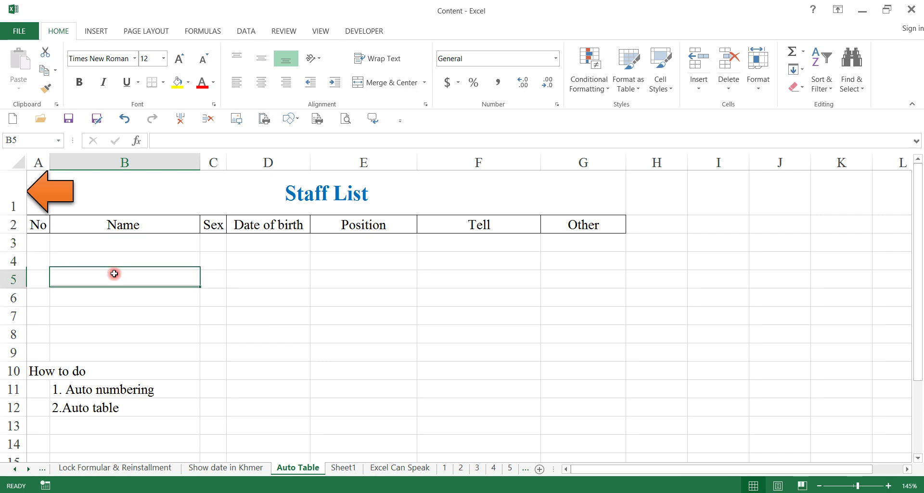
{"action": "left_click_drag", "start_coordinate": [74, 242], "coordinate": [72, 298]}
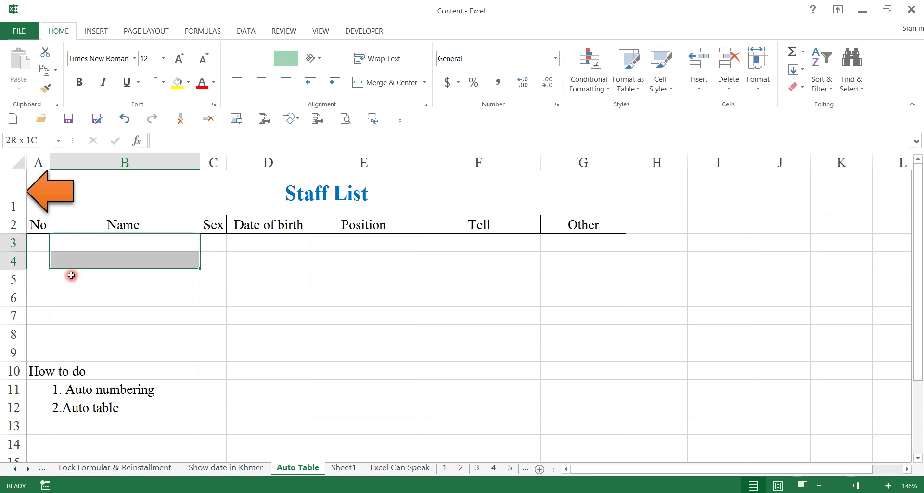
{"action": "left_click", "coordinate": [160, 242]}
{"action": "left_click_drag", "start_coordinate": [151, 224], "coordinate": [144, 296]}
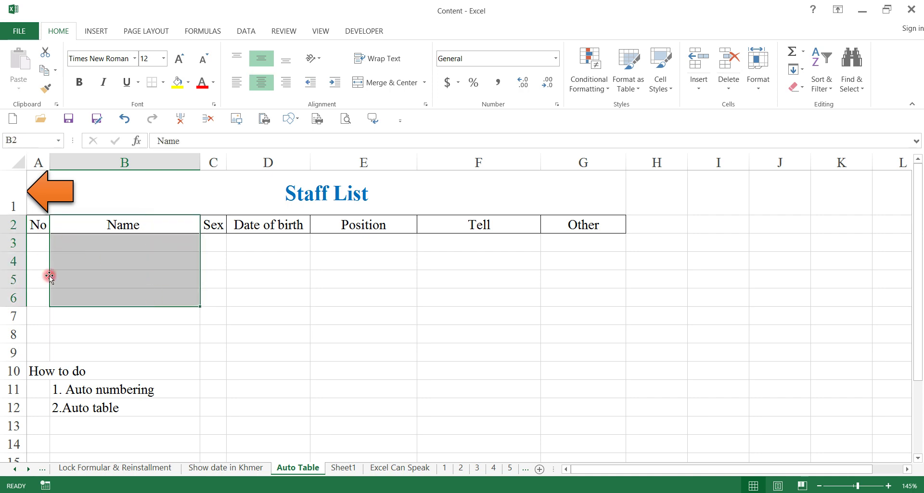
Step: On Sheet1, enter the headings No, Name, Sex, Position and Other across A5:E5
{"action": "left_click", "coordinate": [343, 467]}
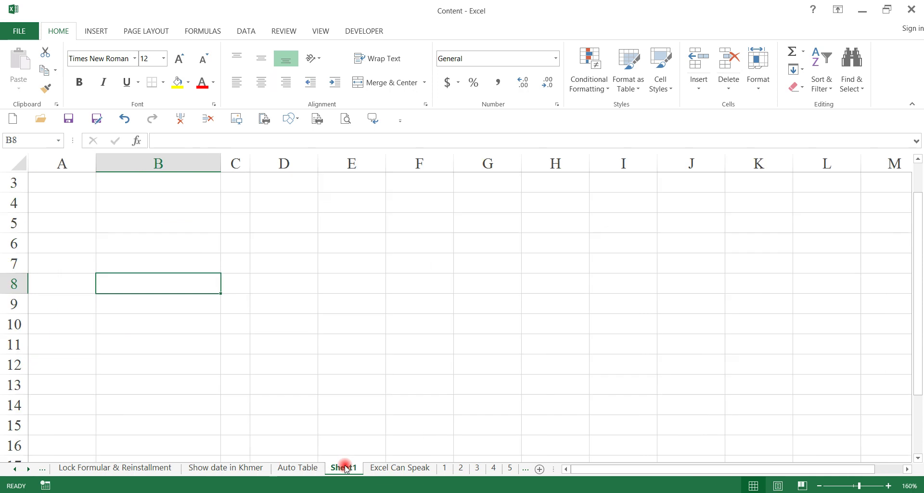
{"action": "left_click", "coordinate": [58, 223]}
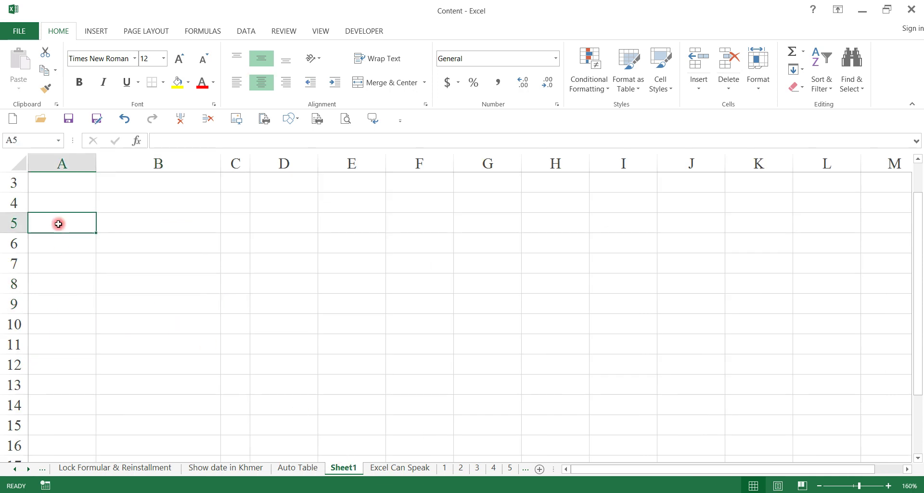
{"action": "type", "text": "No"}
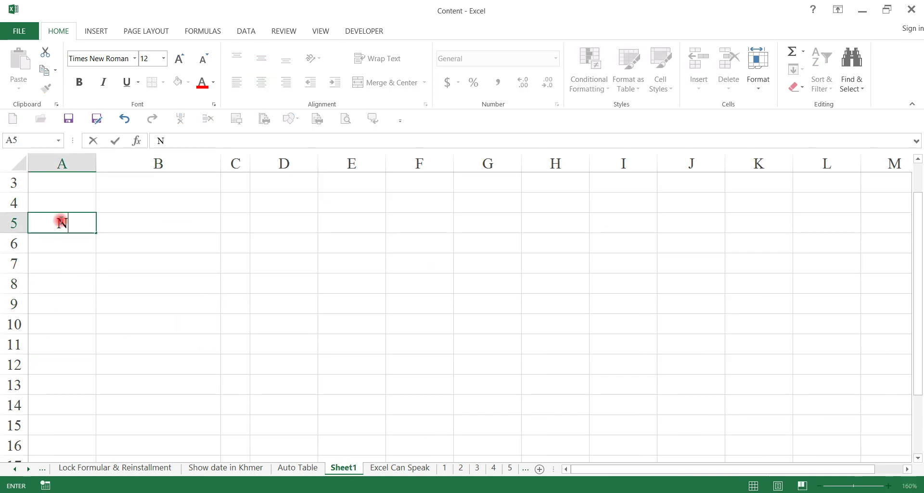
{"action": "key", "text": "Tab"}
{"action": "type", "text": "N"}
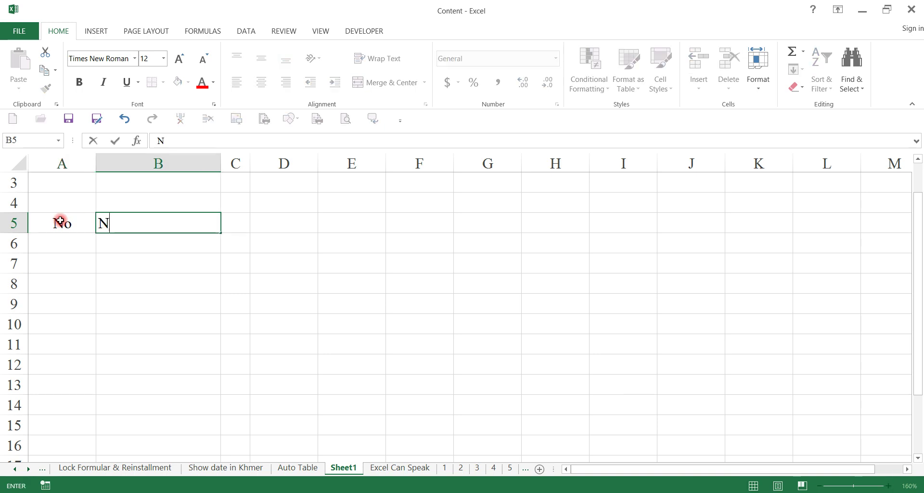
{"action": "type", "text": "na"}
{"action": "type", "text": "me"}
{"action": "key", "text": "Tab"}
{"action": "type", "text": "S"}
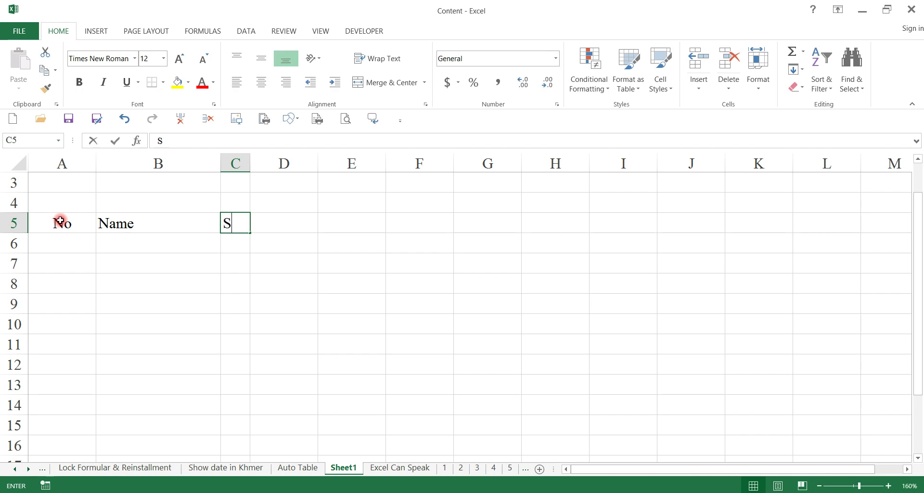
{"action": "type", "text": "ex"}
{"action": "key", "text": "Tab"}
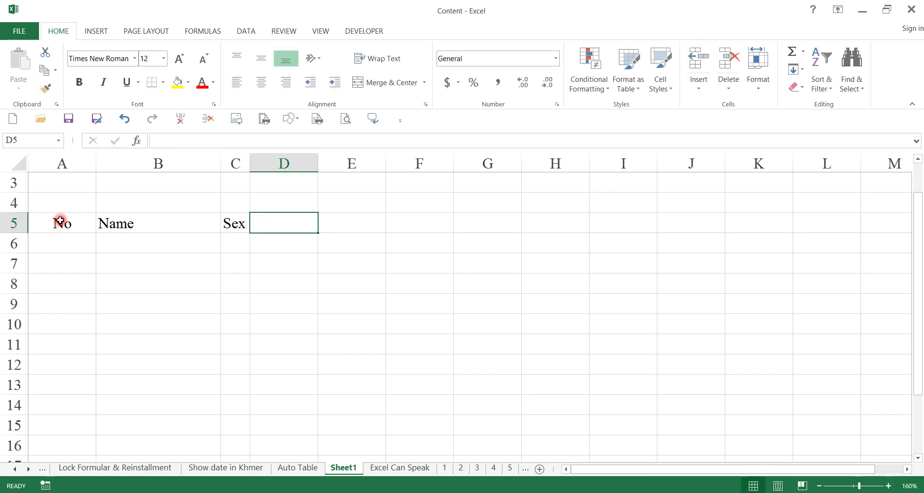
{"action": "type", "text": "Position"}
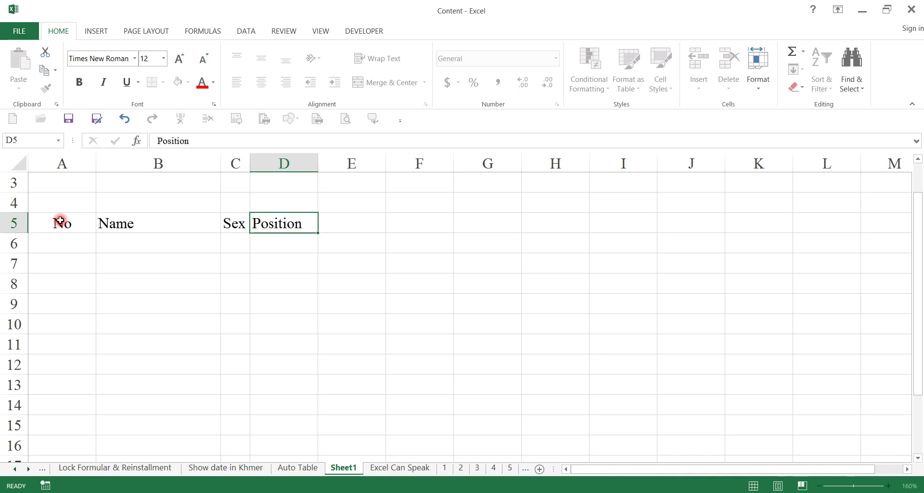
{"action": "key", "text": "Tab"}
{"action": "type", "text": "O"}
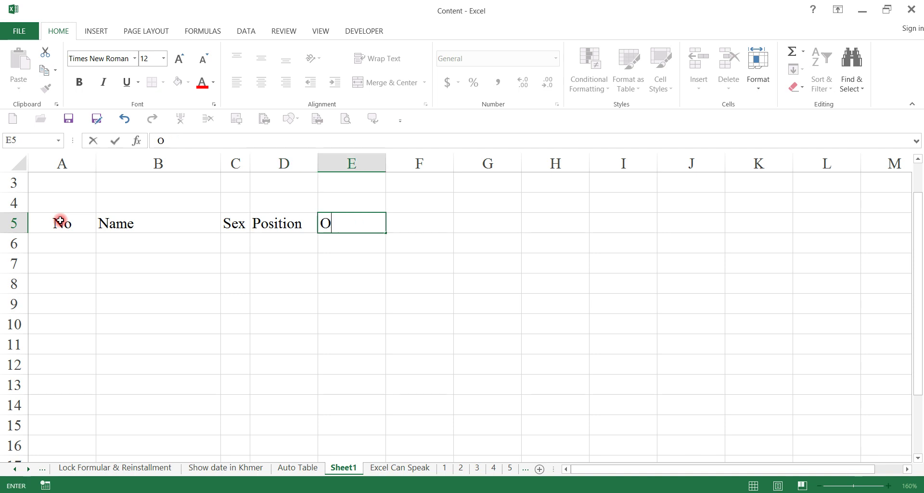
{"action": "type", "text": "ther"}
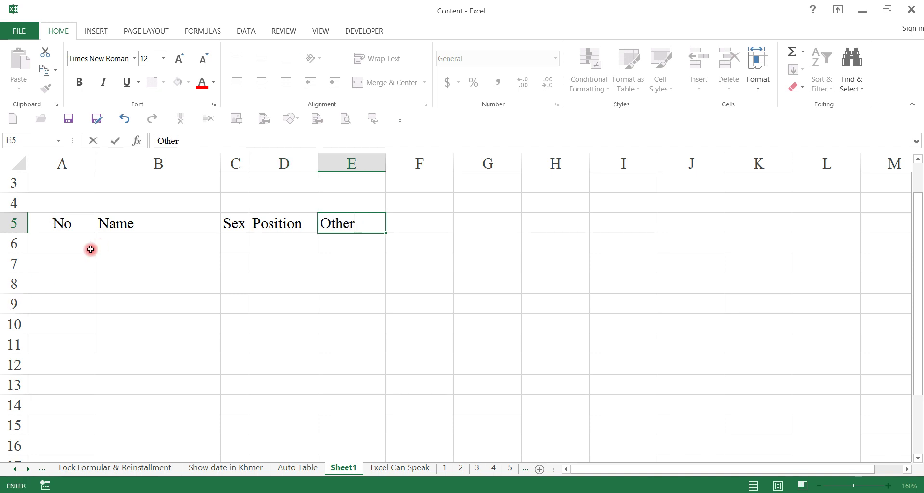
{"action": "left_click", "coordinate": [91, 247]}
Step: Centre the five headings in A5:E5 horizontally and vertically
{"action": "left_click_drag", "start_coordinate": [382, 225], "coordinate": [62, 223]}
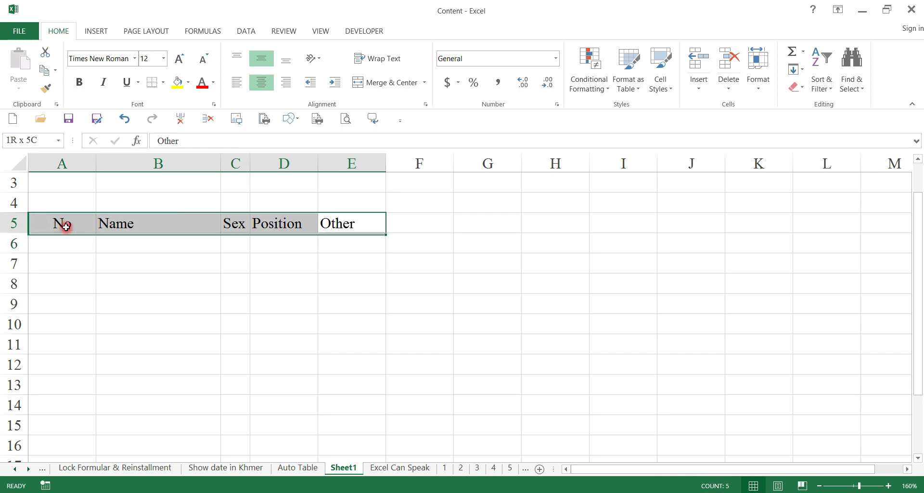
{"action": "left_click", "coordinate": [262, 83]}
{"action": "left_click", "coordinate": [261, 58]}
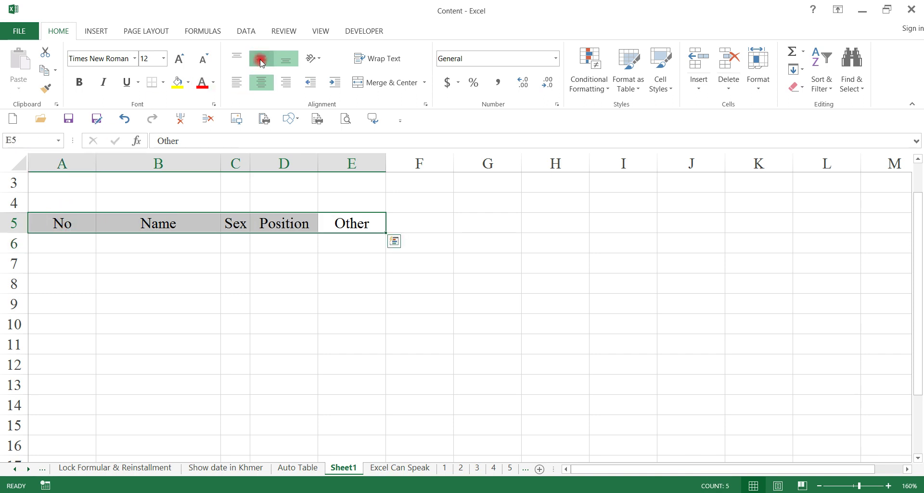
{"action": "left_click", "coordinate": [55, 246]}
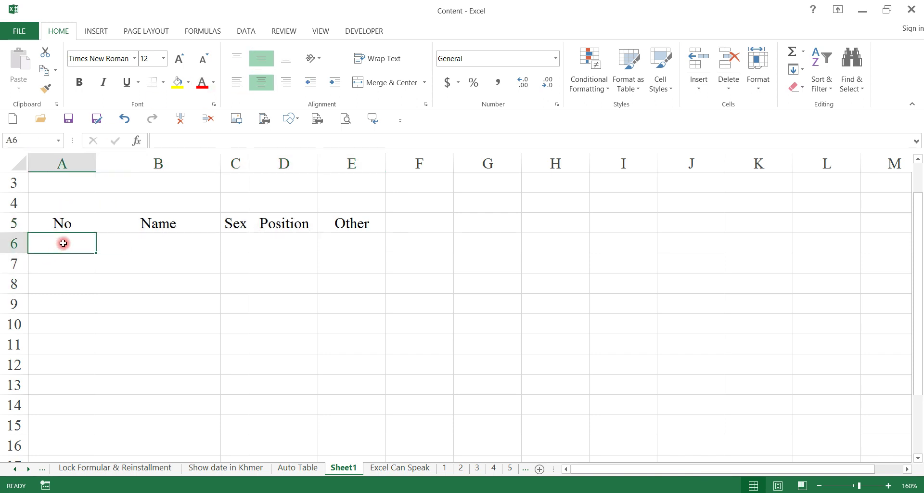
Step: Enter =IF(B6="","",1) in A6 so it shows 1 only when B6 holds a name
{"action": "left_click", "coordinate": [74, 275]}
{"action": "left_click_drag", "start_coordinate": [73, 247], "coordinate": [73, 368]}
{"action": "left_click", "coordinate": [63, 301]}
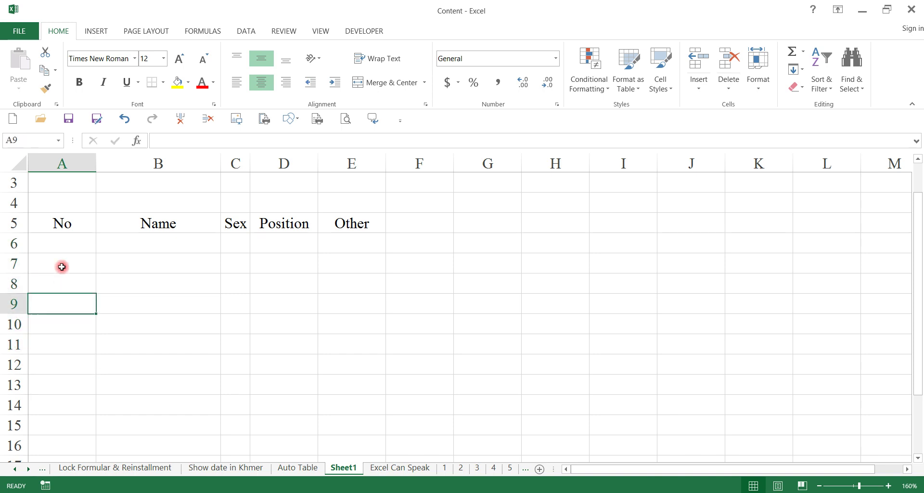
{"action": "left_click", "coordinate": [62, 246]}
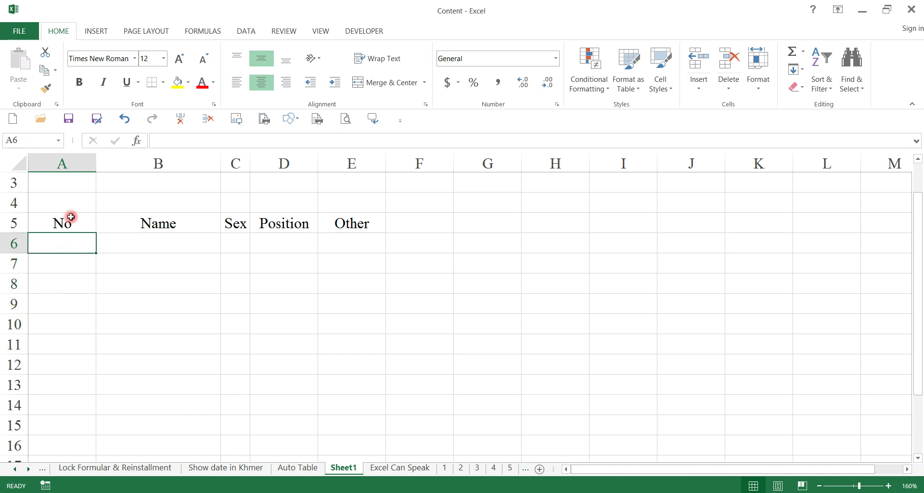
{"action": "type", "text": "="}
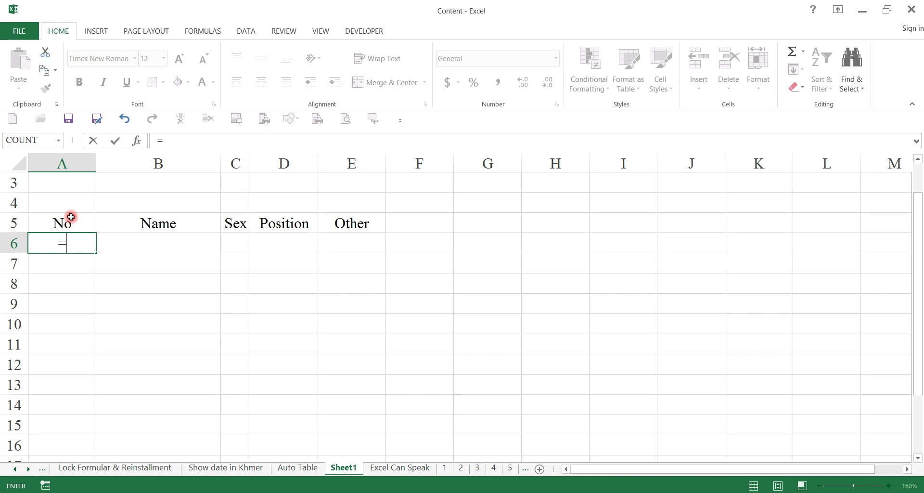
{"action": "type", "text": "I"}
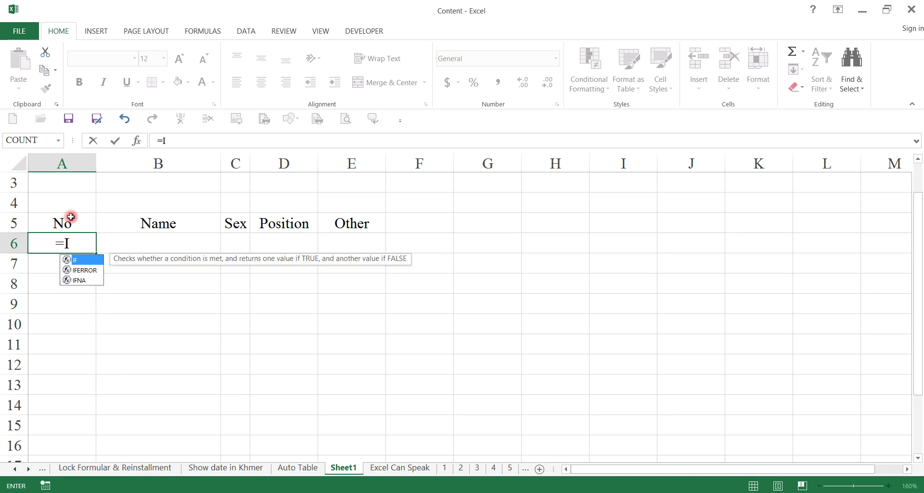
{"action": "type", "text": "F("}
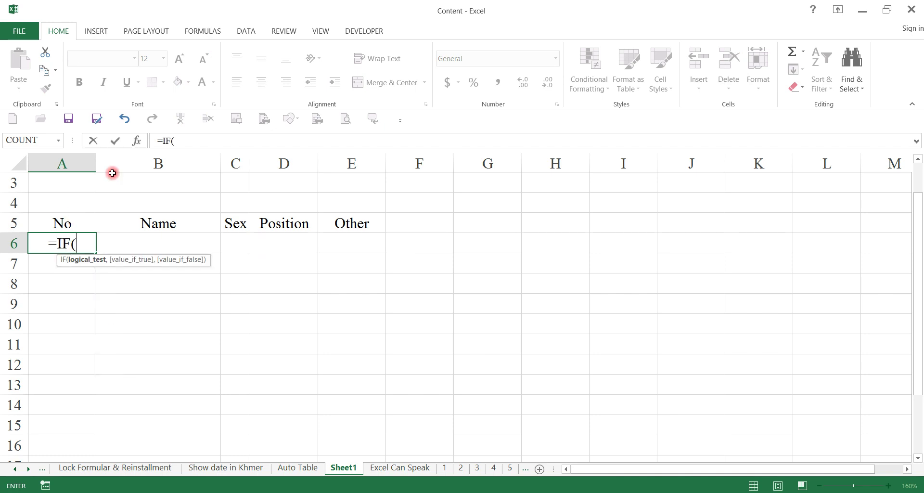
{"action": "left_click", "coordinate": [122, 244]}
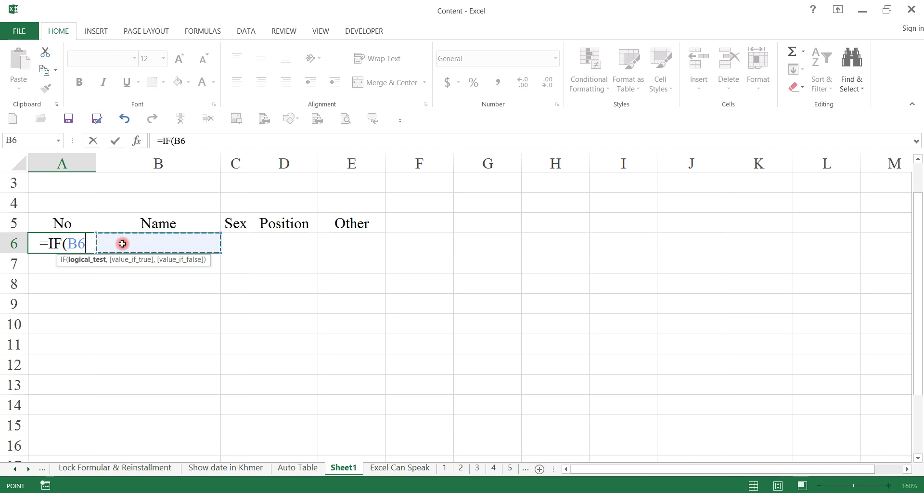
{"action": "type", "text": "="}
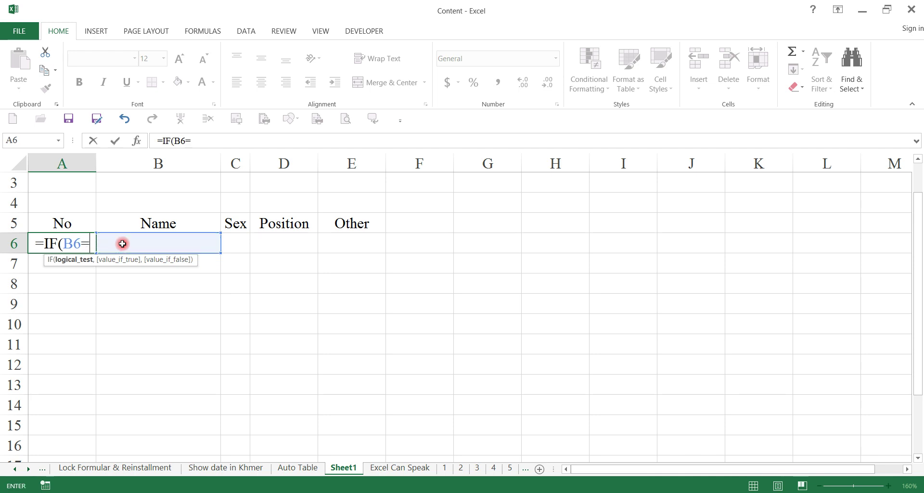
{"action": "type", "text": "\"\""}
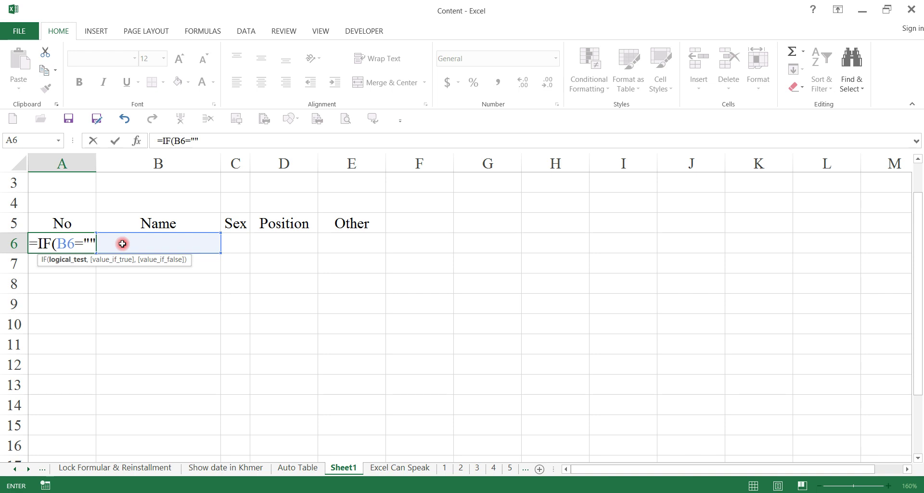
{"action": "type", "text": ","}
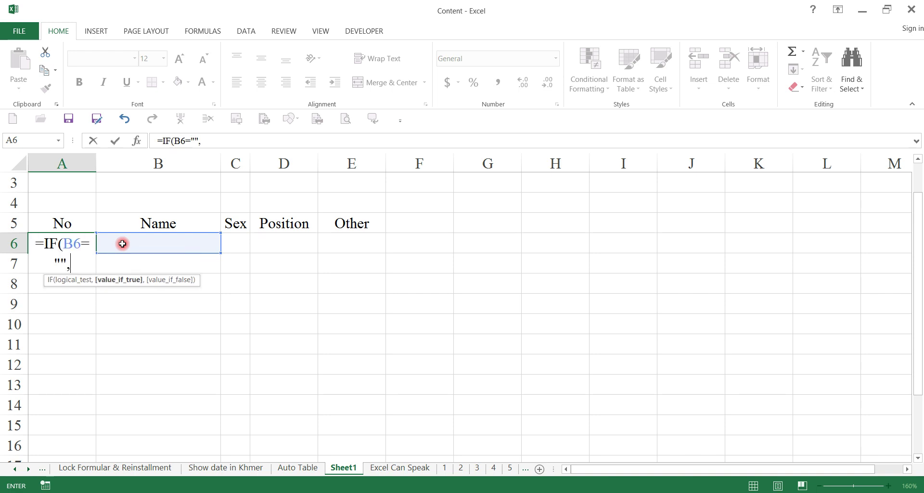
{"action": "type", "text": "\"\""}
{"action": "type", "text": ",1"}
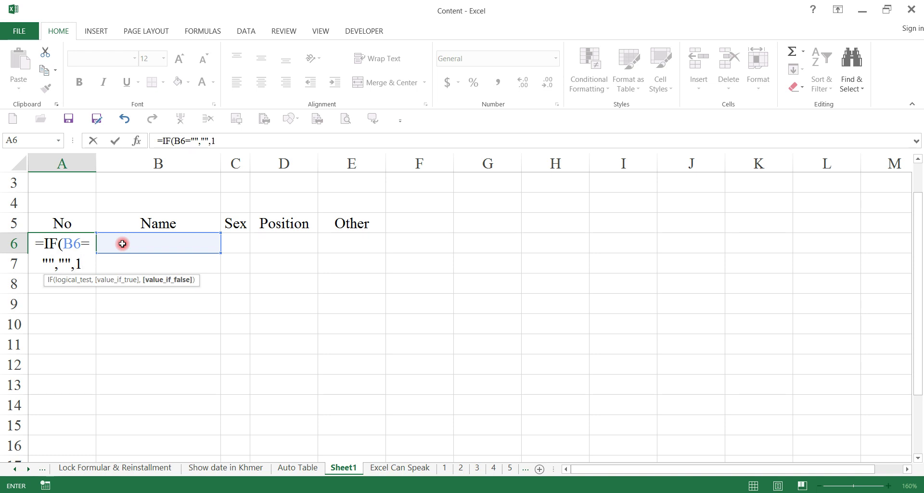
{"action": "type", "text": ")"}
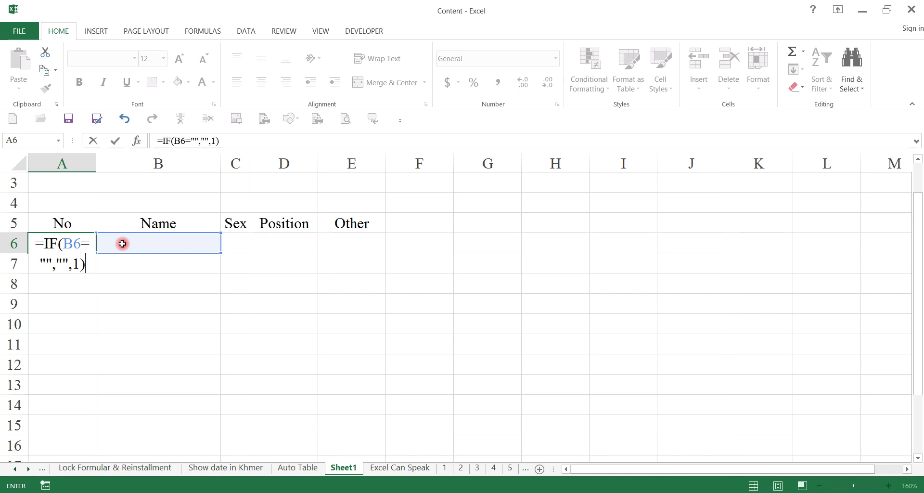
{"action": "key", "text": "ctrl+Return"}
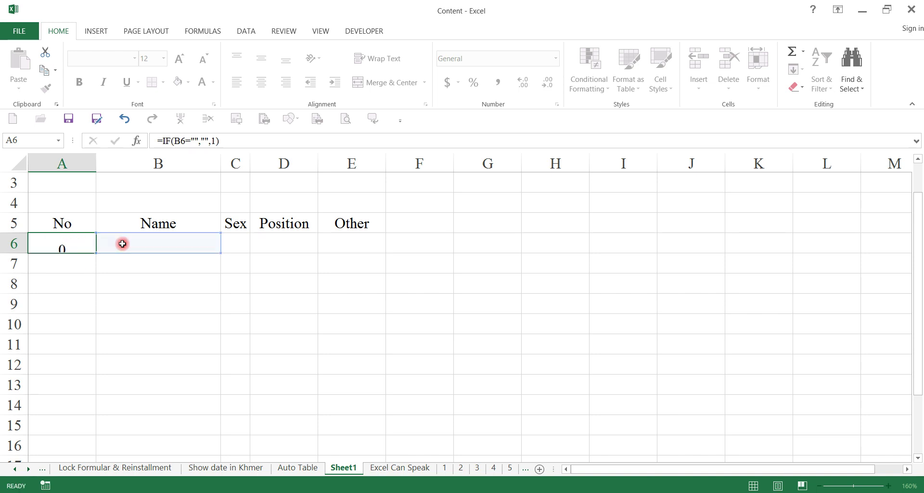
Step: In A7, type =IF(B7="","",A6+1) to continue numbering from the row above
{"action": "key", "text": "Down"}
{"action": "type", "text": "=I"}
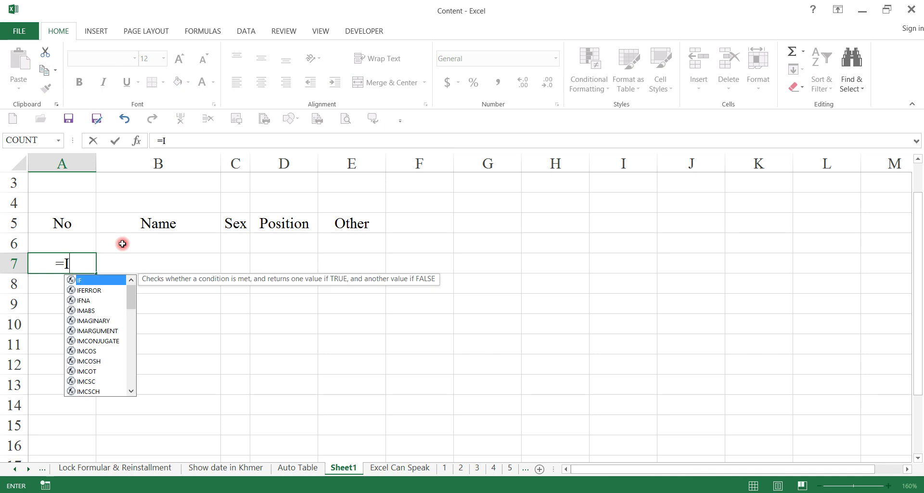
{"action": "type", "text": "F("}
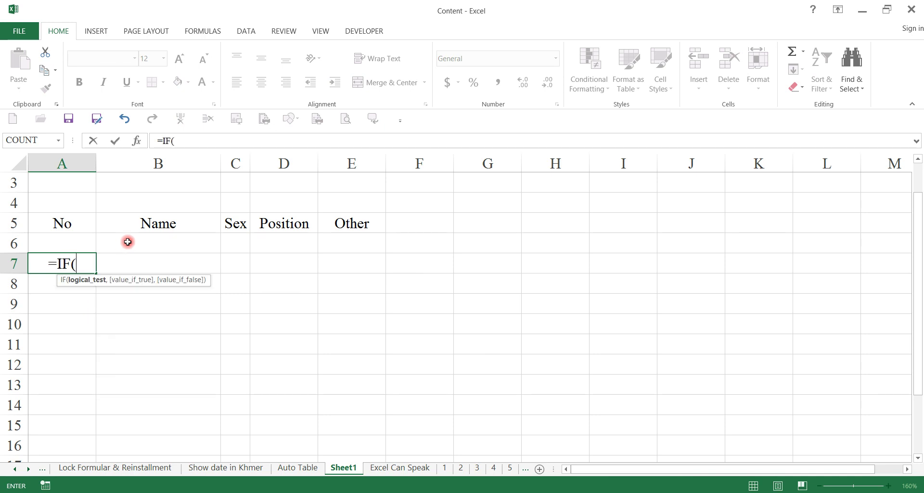
{"action": "left_click", "coordinate": [146, 261]}
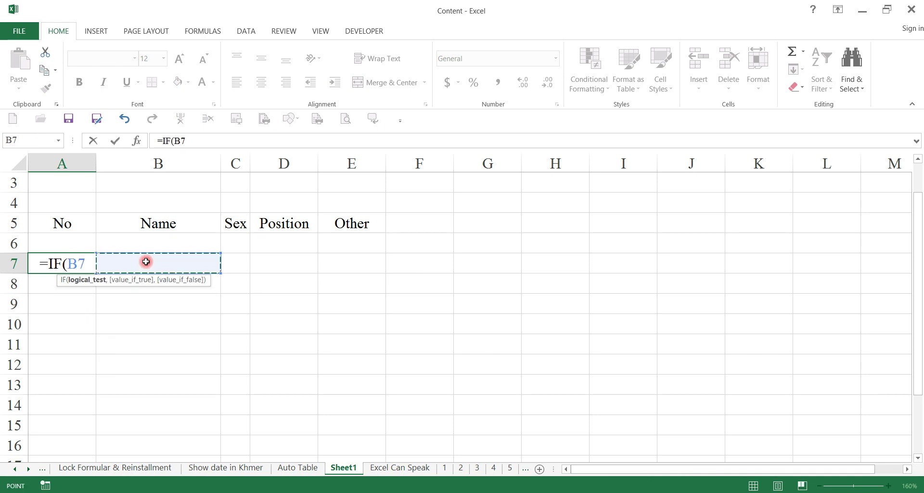
{"action": "type", "text": "="}
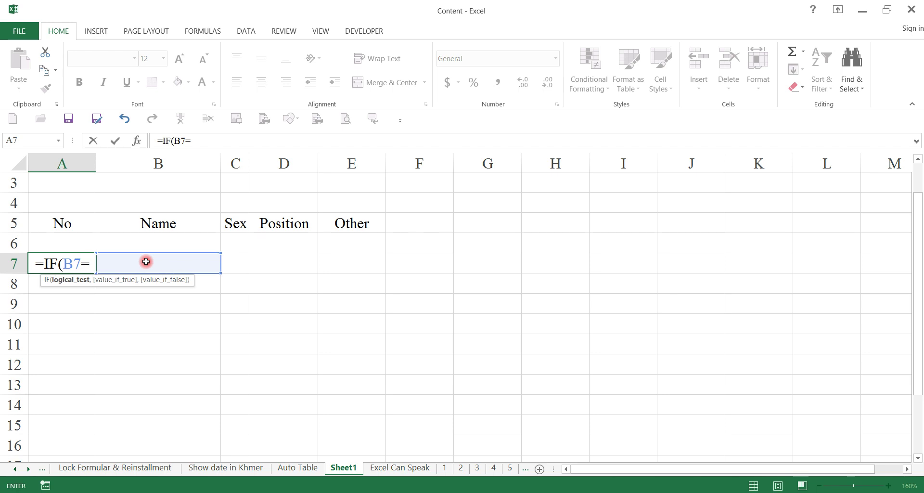
{"action": "type", "text": "\"\",\"\""}
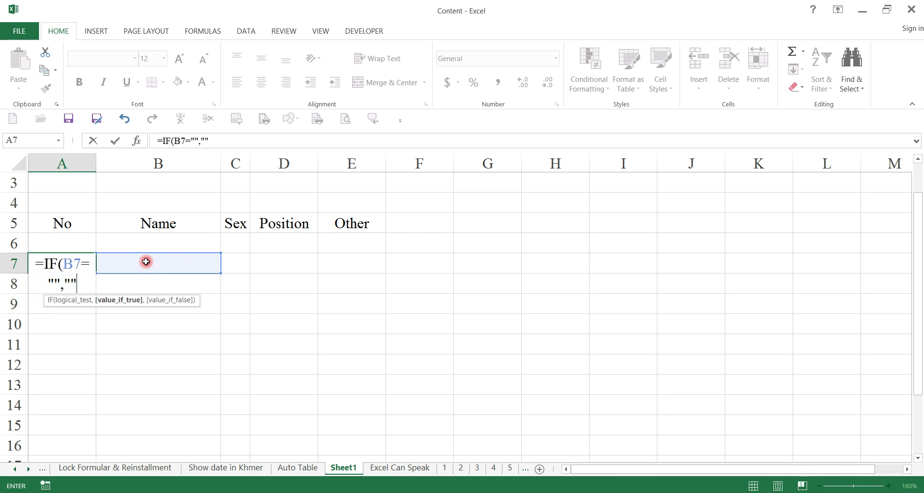
{"action": "type", "text": ","}
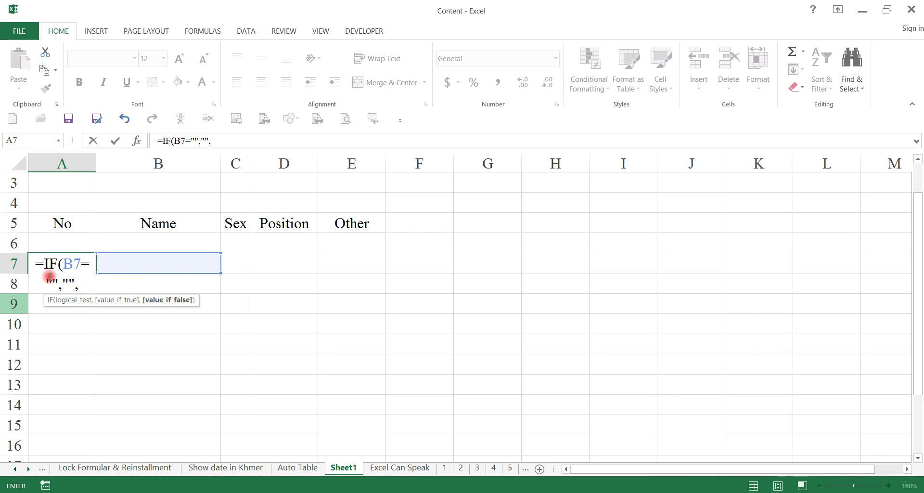
{"action": "left_click", "coordinate": [75, 240]}
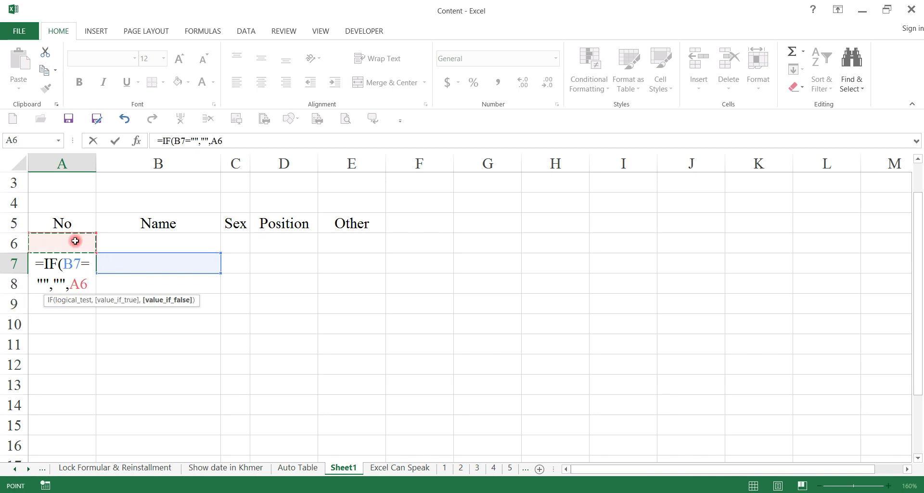
{"action": "type", "text": "+1"}
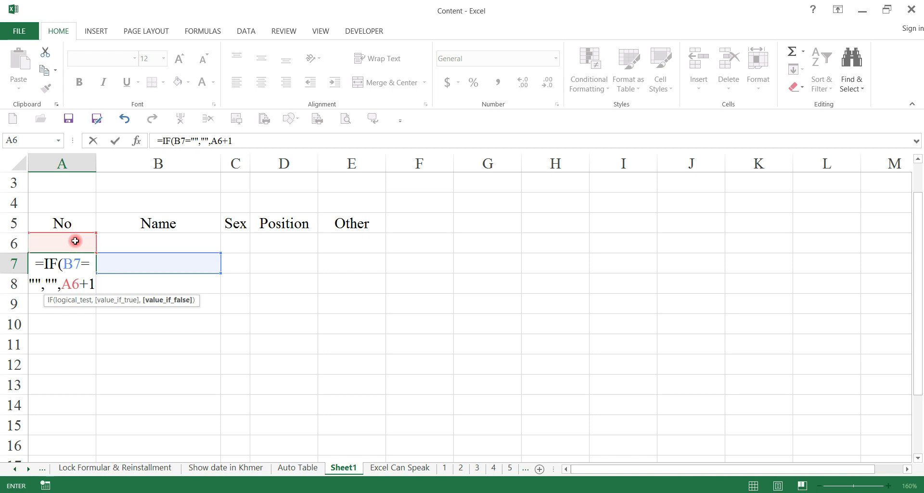
{"action": "type", "text": ")"}
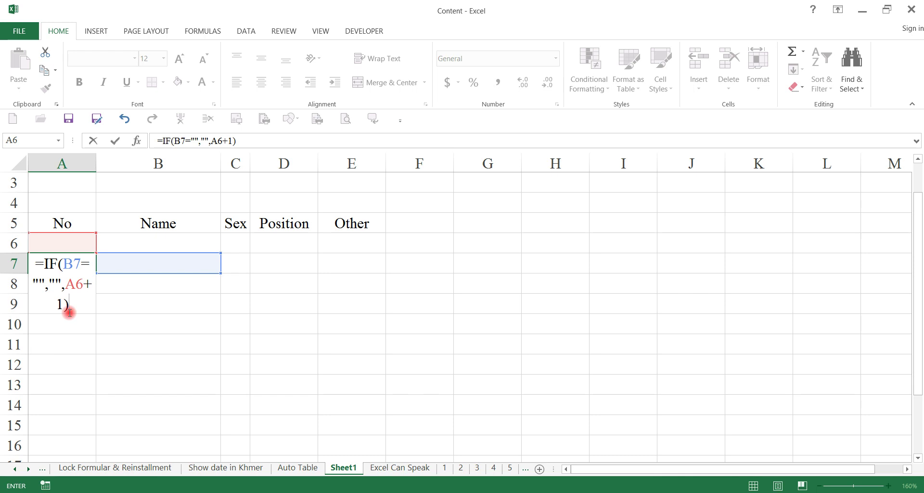
Step: Commit the A7 formula, review A6 and A7, and fill it down through A13
{"action": "key", "text": "Return"}
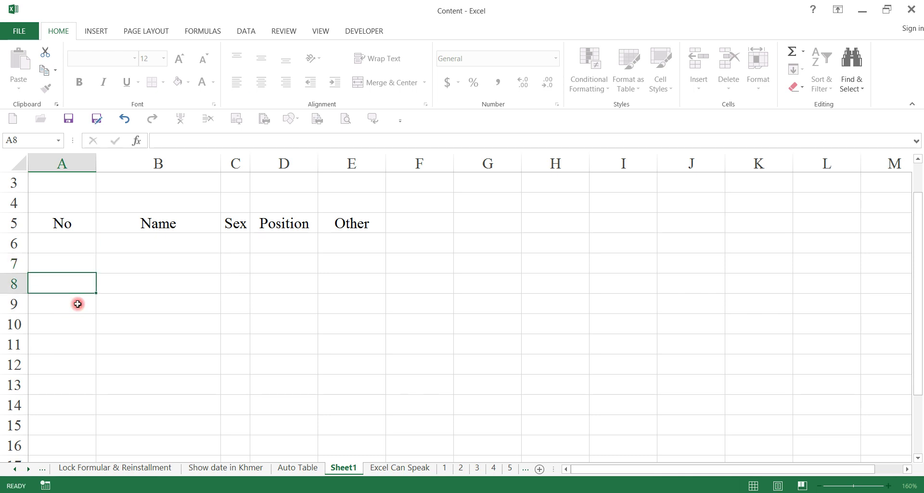
{"action": "left_click", "coordinate": [82, 250]}
{"action": "left_click_drag", "start_coordinate": [82, 251], "coordinate": [83, 260]}
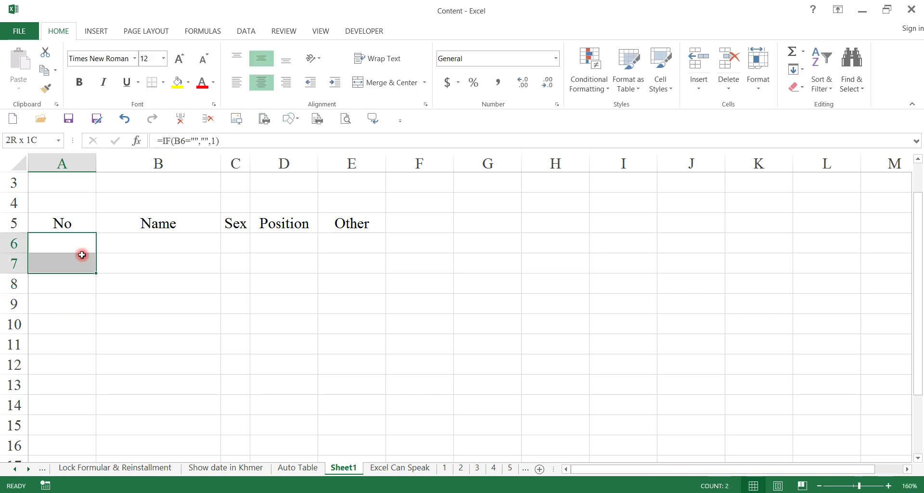
{"action": "left_click", "coordinate": [82, 240]}
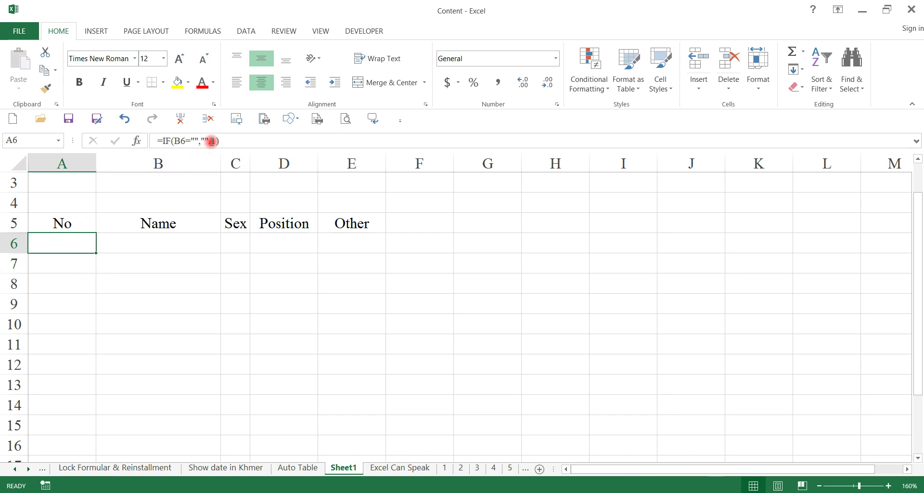
{"action": "left_click", "coordinate": [77, 265]}
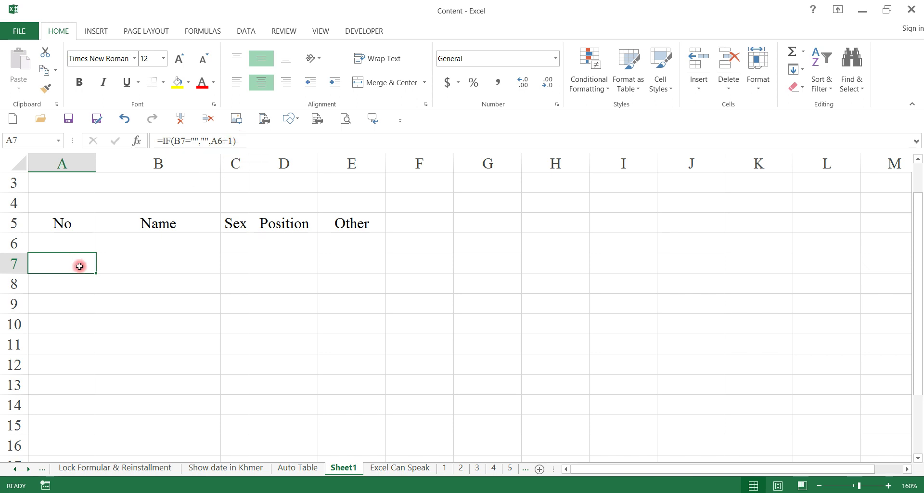
{"action": "left_click_drag", "start_coordinate": [95, 272], "coordinate": [78, 267]}
{"action": "left_click_drag", "start_coordinate": [94, 275], "coordinate": [73, 391]}
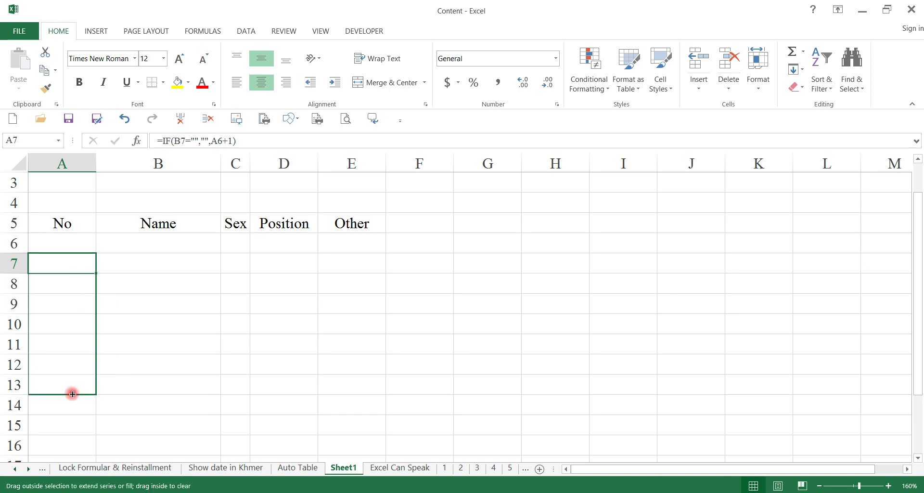
{"action": "left_click", "coordinate": [178, 243]}
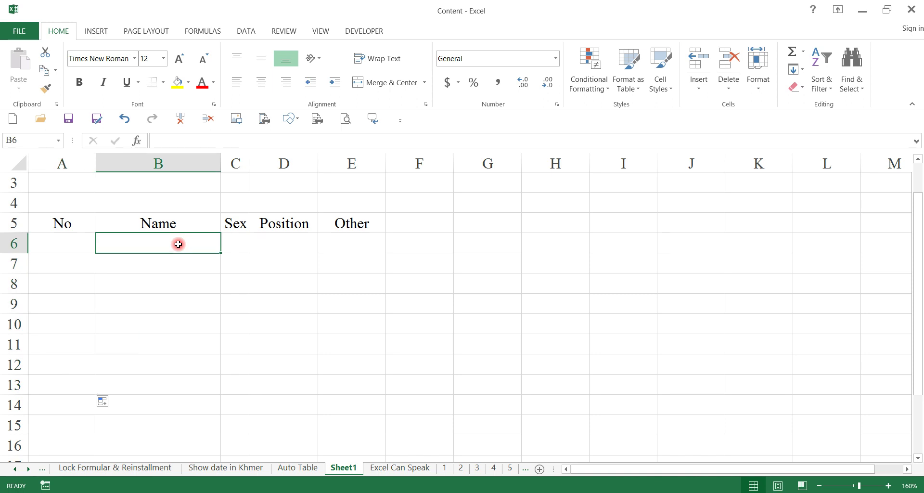
{"action": "type", "text": "Reaksa"}
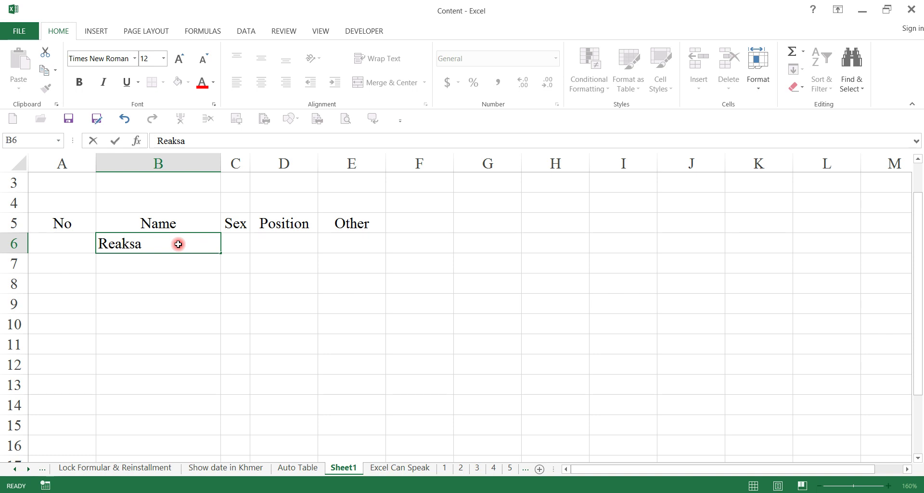
{"action": "key", "text": "Return"}
{"action": "type", "text": "Kanha"}
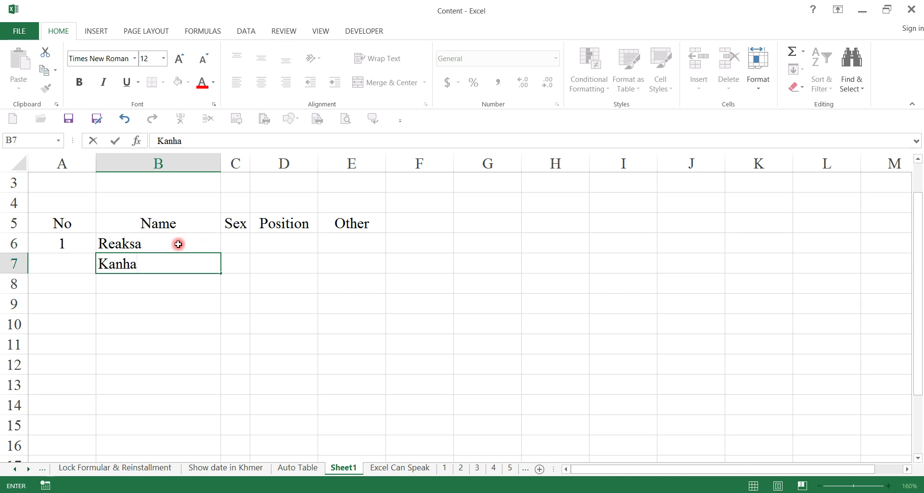
{"action": "key", "text": "Return"}
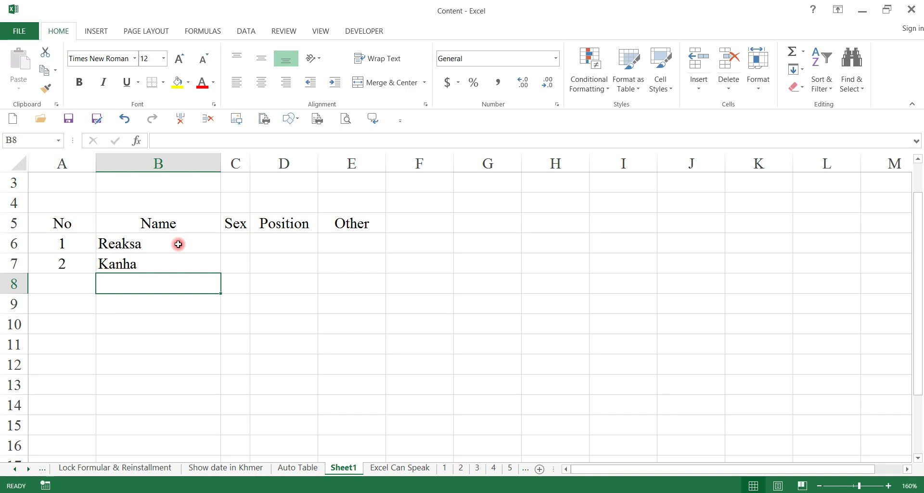
{"action": "left_click_drag", "start_coordinate": [167, 246], "coordinate": [182, 260]}
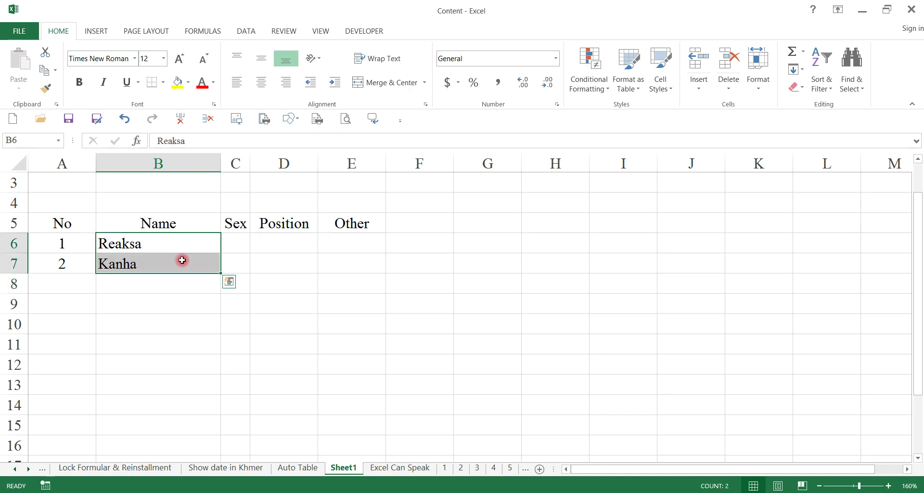
{"action": "key", "text": "Delete"}
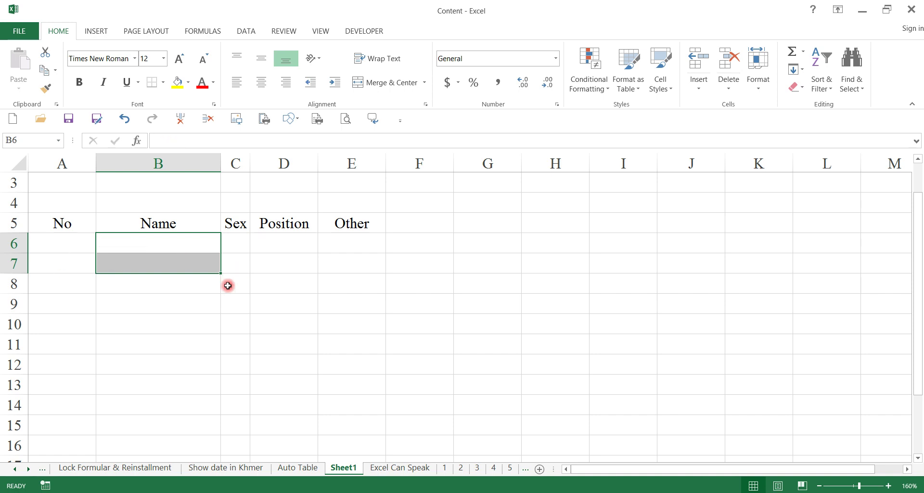
{"action": "left_click", "coordinate": [203, 291]}
Step: Select A5:E16 and start a New Rule of type 'Use a formula to determine which cells to format'
{"action": "mouse_move", "coordinate": [53, 223]}
{"action": "left_mouse_down"}
{"action": "mouse_move", "coordinate": [342, 275]}
{"action": "mouse_move", "coordinate": [348, 441]}
{"action": "left_mouse_up"}
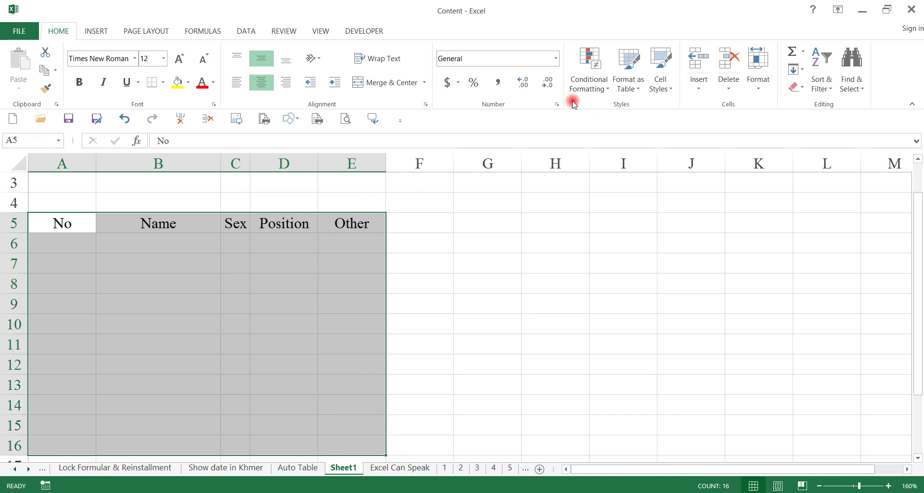
{"action": "left_click", "coordinate": [591, 69]}
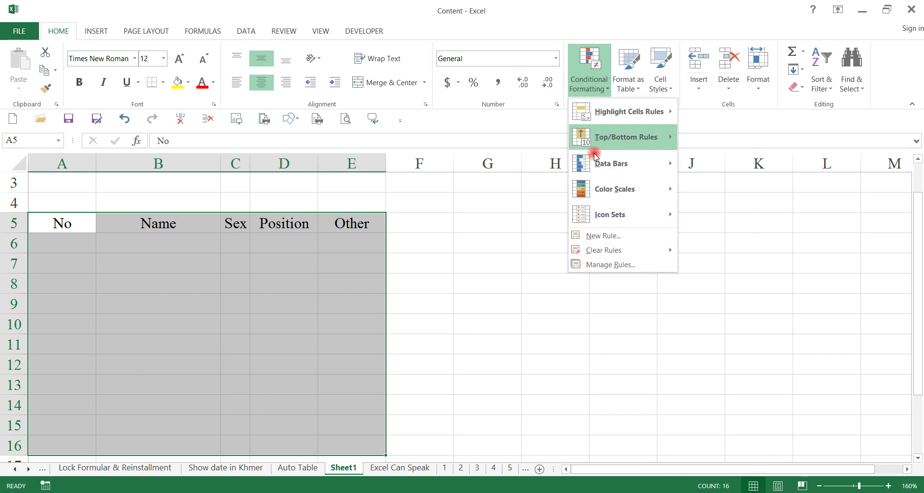
{"action": "left_click", "coordinate": [615, 238]}
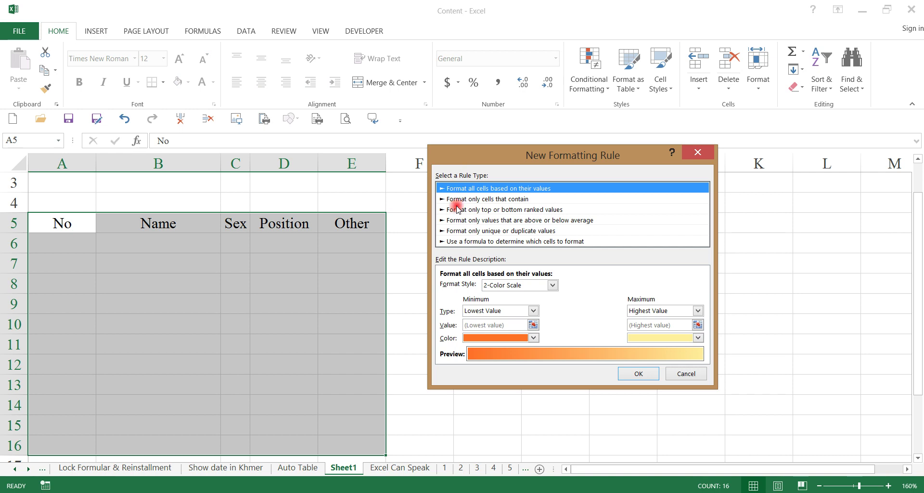
{"action": "left_click", "coordinate": [458, 241]}
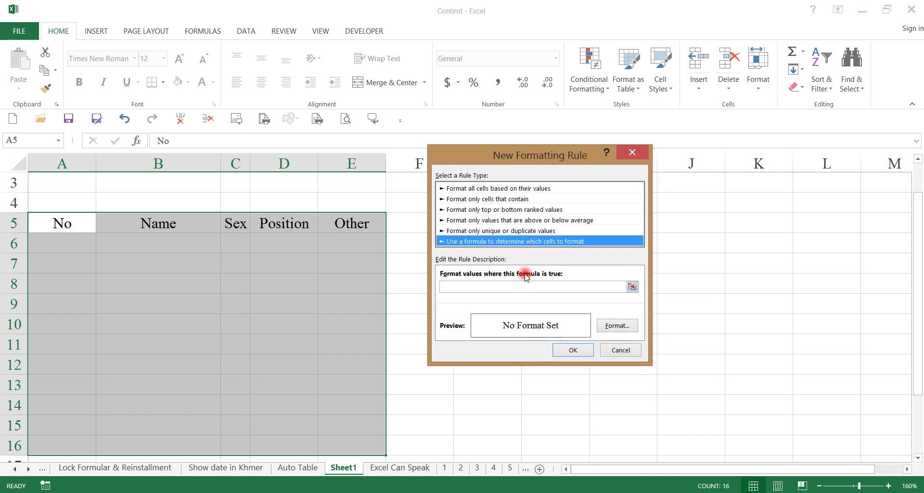
{"action": "left_click", "coordinate": [490, 287]}
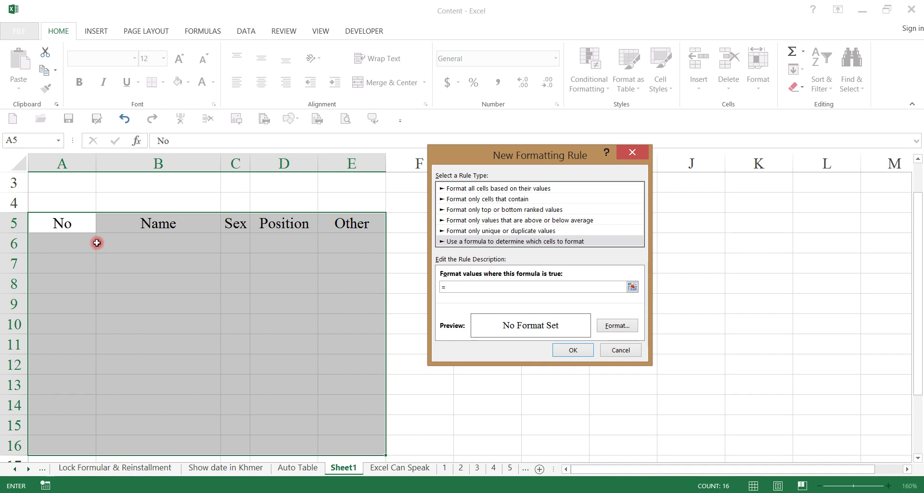
Step: Set the rule formula to =$B5<>"" with an Outline border and apply it
{"action": "left_click", "coordinate": [134, 221]}
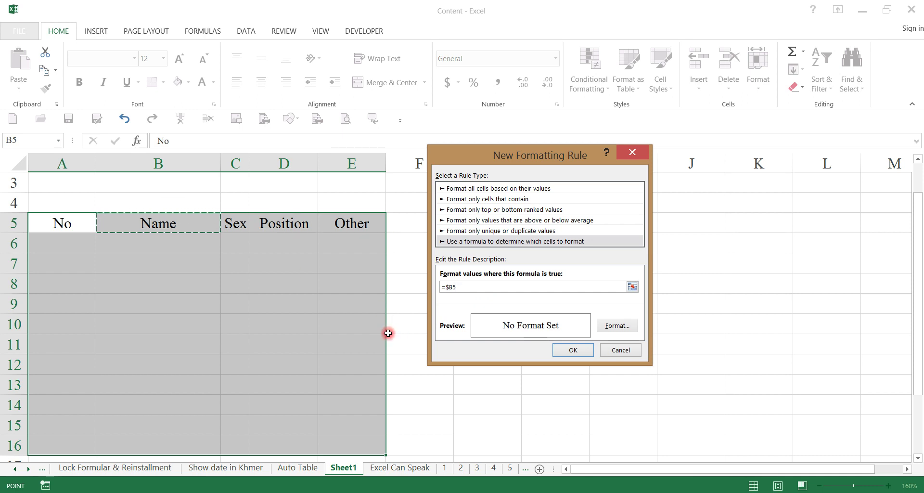
{"action": "type", "text": "<>"}
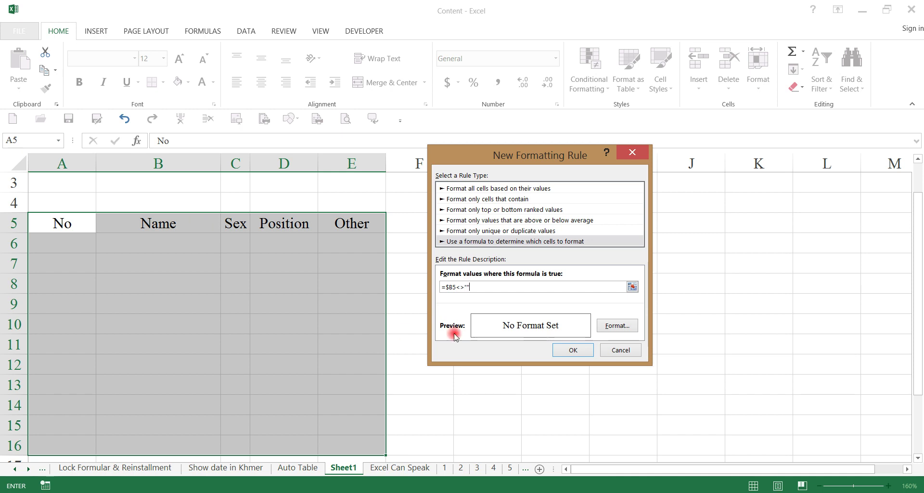
{"action": "left_click", "coordinate": [628, 326]}
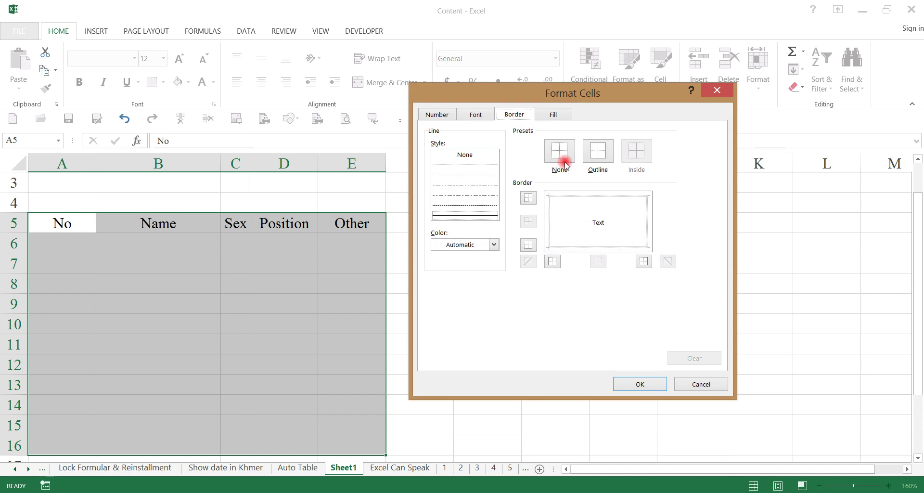
{"action": "left_click", "coordinate": [598, 150]}
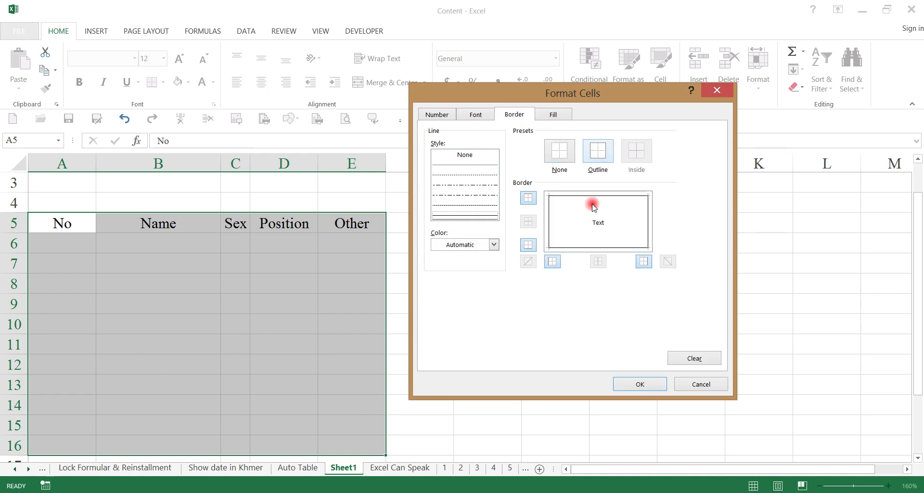
{"action": "left_click", "coordinate": [629, 383]}
{"action": "left_click", "coordinate": [584, 353]}
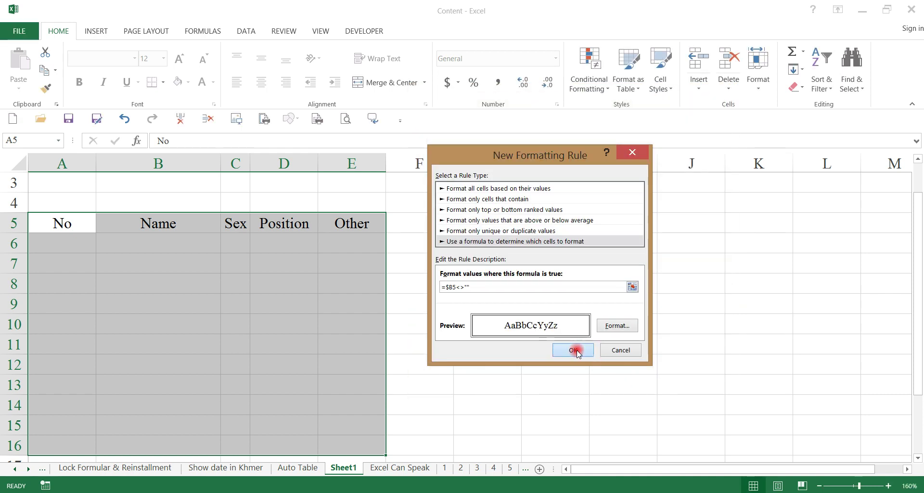
{"action": "left_click", "coordinate": [101, 280]}
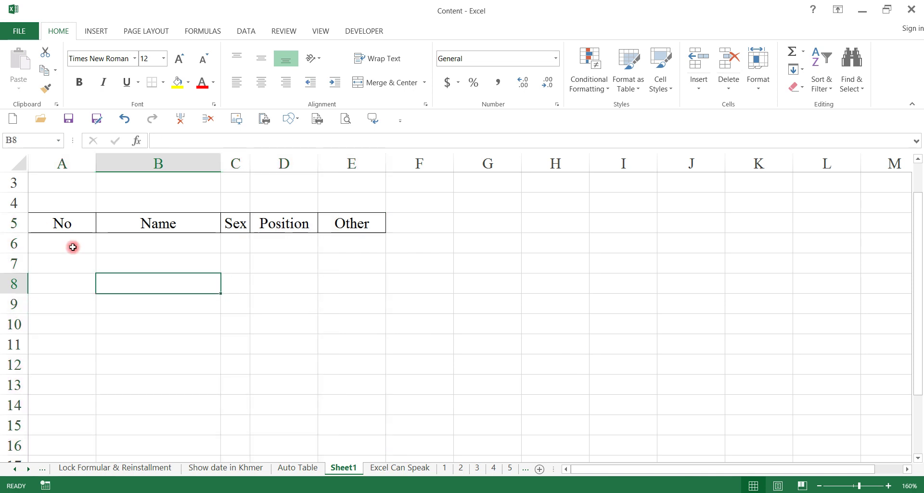
Step: Enter three sample entries in B6:B8, one of them a name, so rows number 1 to 3
{"action": "left_click", "coordinate": [127, 245]}
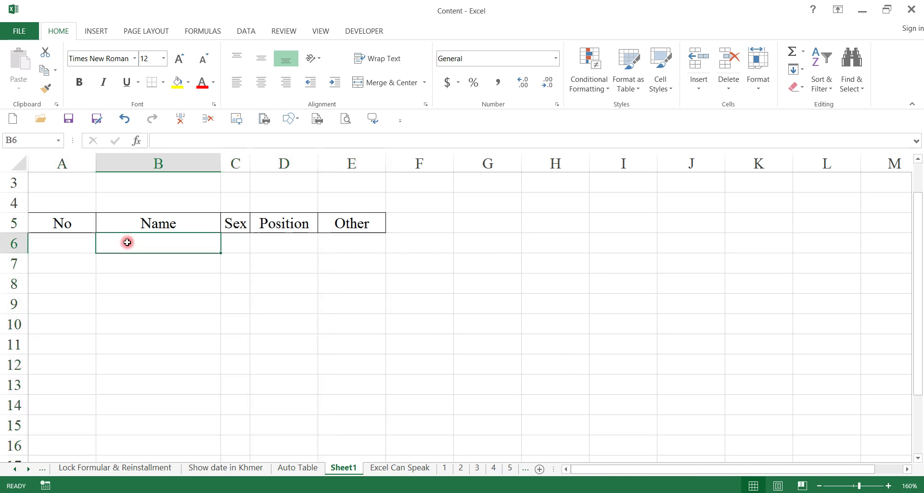
{"action": "type", "text": "Reaksa"}
{"action": "key", "text": "Return"}
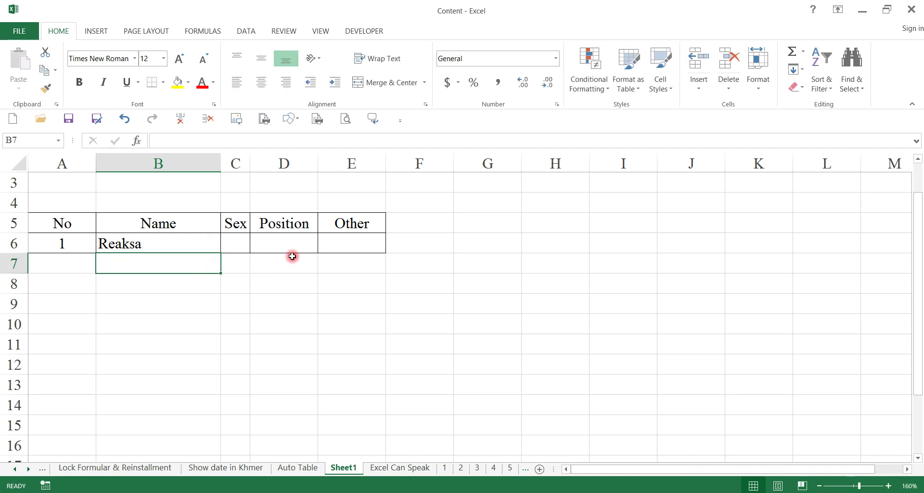
{"action": "type", "text": "sdfsdf"}
{"action": "key", "text": "Return"}
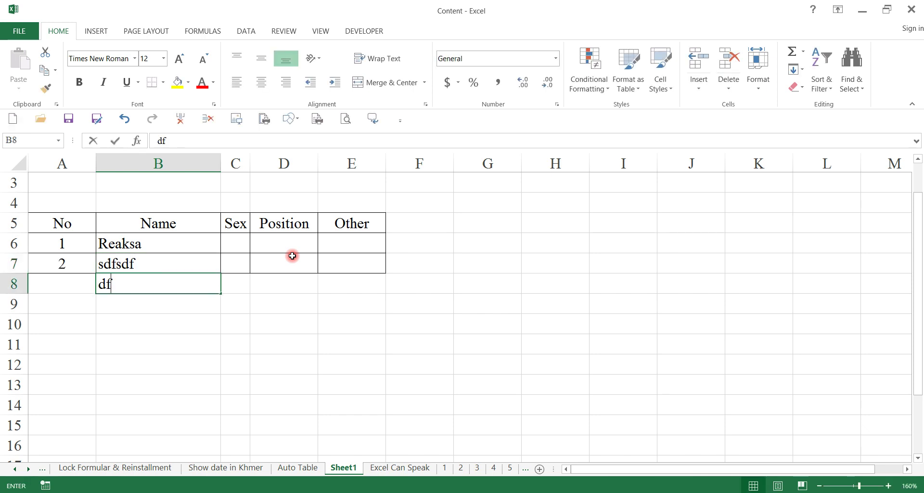
{"action": "type", "text": "dsf"}
{"action": "key", "text": "Return"}
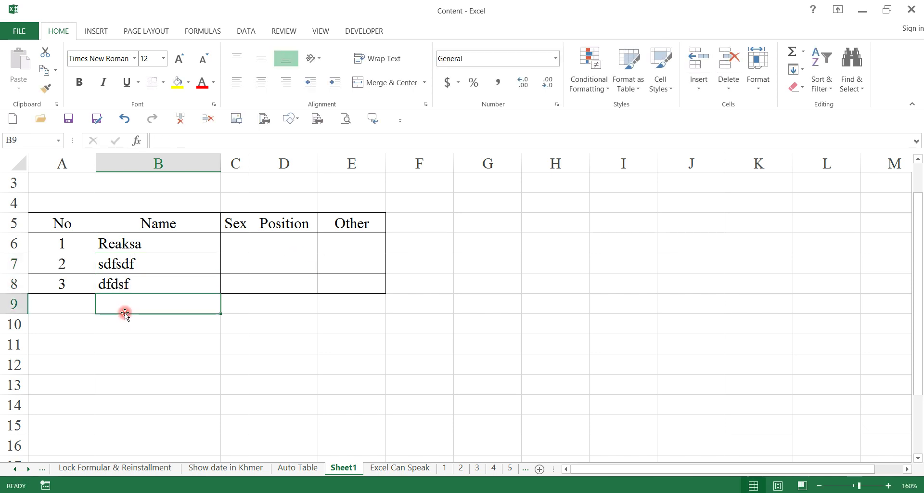
Step: Select the bordered rows and rows 3–4 to inspect the result, then deselect
{"action": "mouse_move", "coordinate": [36, 219]}
{"action": "left_mouse_down"}
{"action": "mouse_move", "coordinate": [309, 295]}
{"action": "mouse_move", "coordinate": [368, 287]}
{"action": "left_mouse_up"}
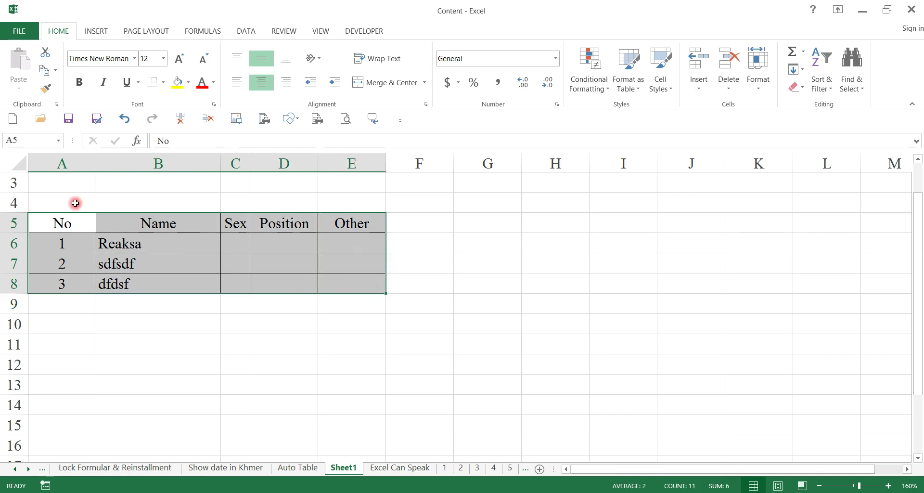
{"action": "left_click_drag", "start_coordinate": [75, 203], "coordinate": [346, 184]}
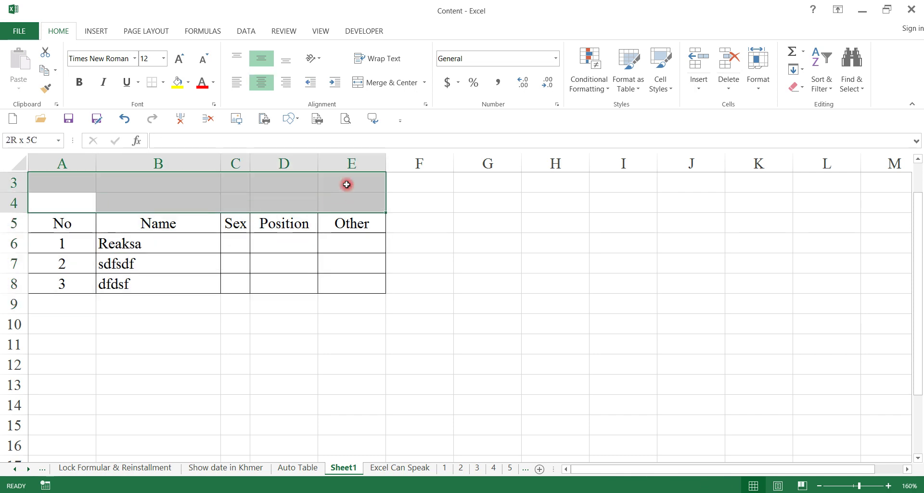
{"action": "left_click", "coordinate": [308, 360]}
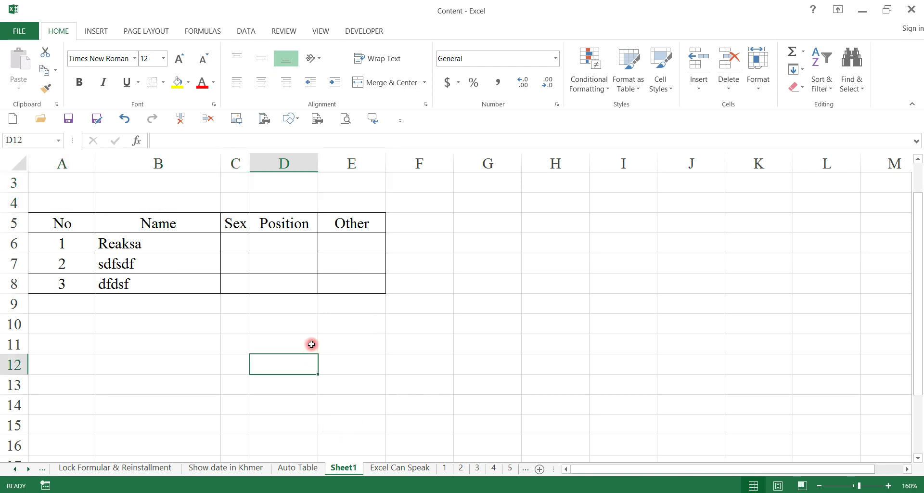